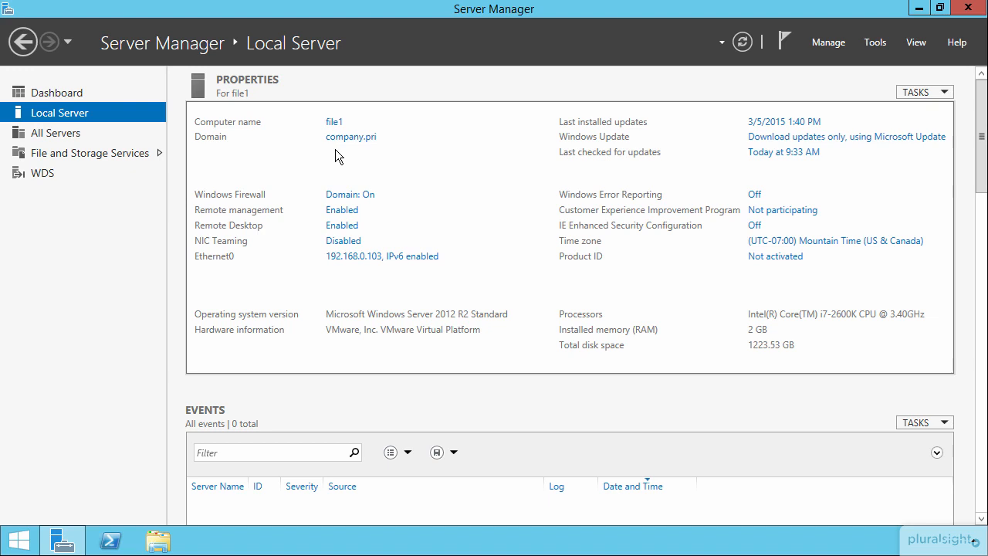
Start adding roles and features to the server and continue to the server role selection with the default installation settings.
left_click(833, 43)
left_click(857, 66)
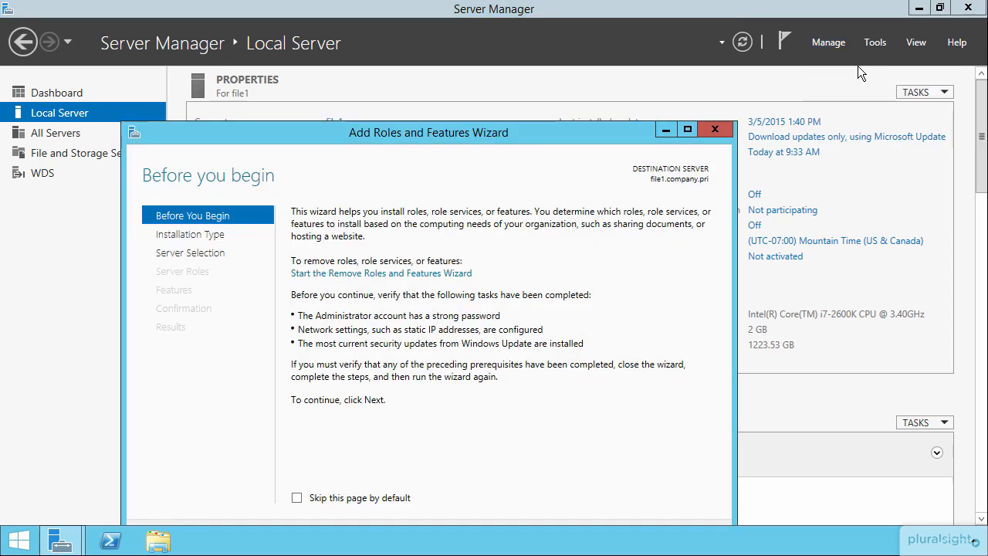
left_click_drag(509, 141, 572, 68)
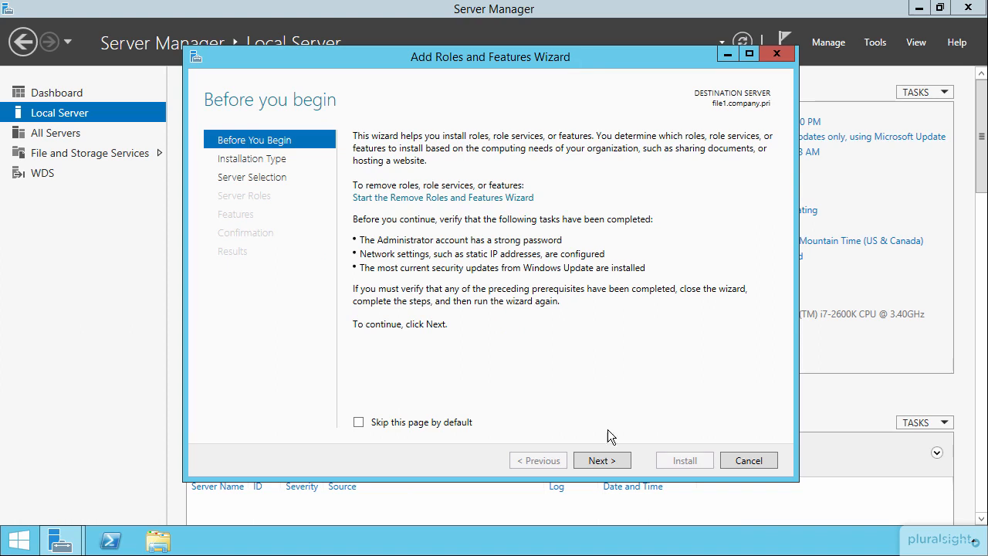
left_click(600, 461)
left_click(601, 461)
left_click(601, 460)
Select the Windows Server Update Services role with its required features and continue to its role services.
left_click_drag(600, 209, 602, 263)
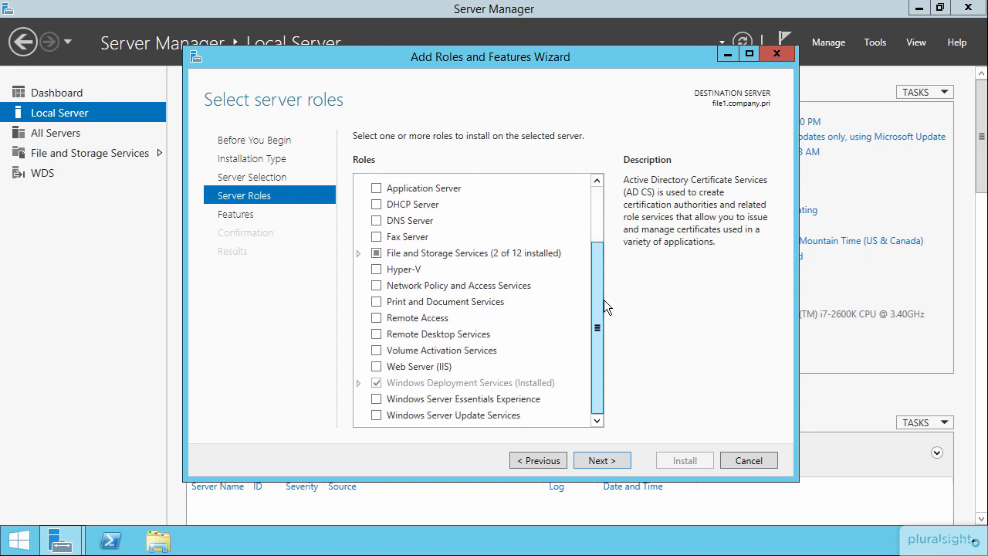
left_click(377, 414)
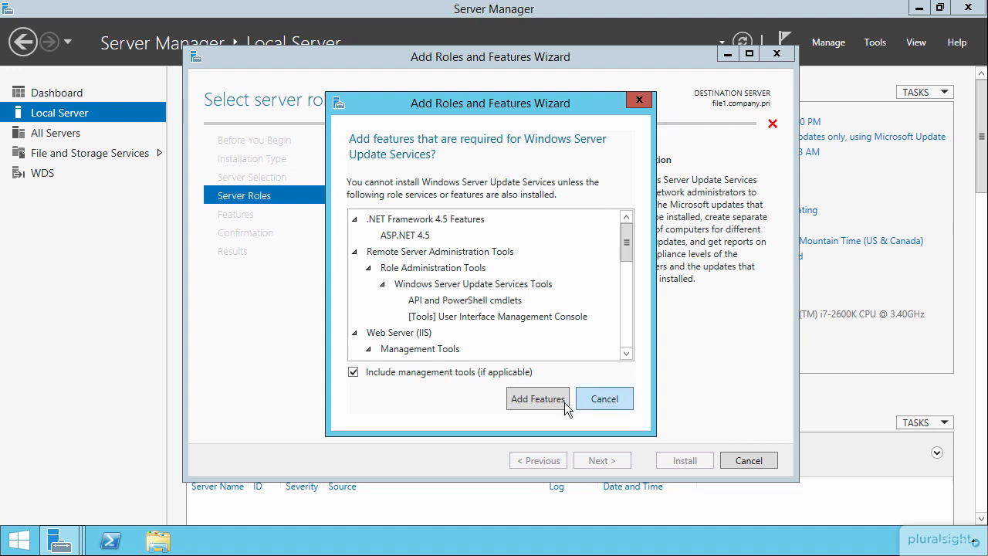
left_click(541, 399)
left_click(603, 461)
left_click(606, 461)
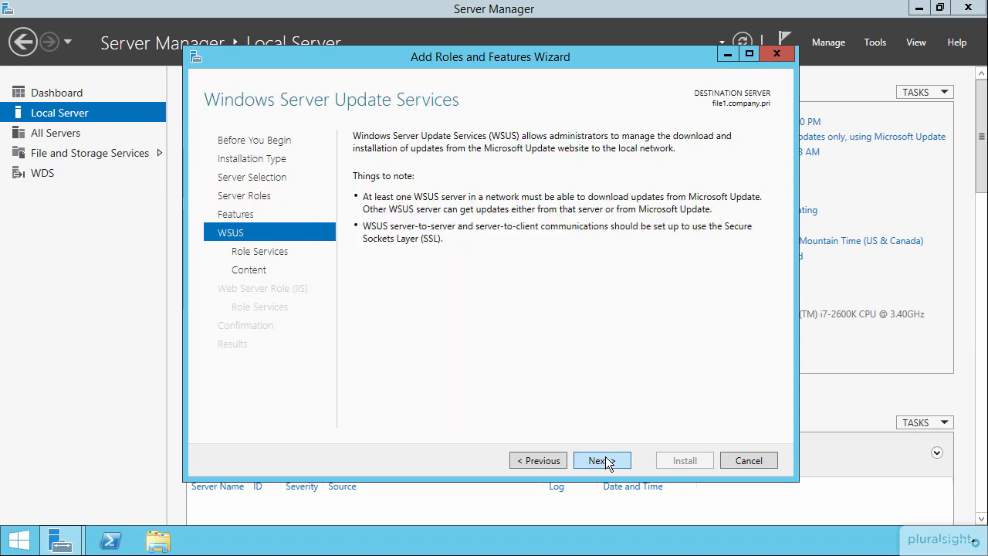
left_click(600, 461)
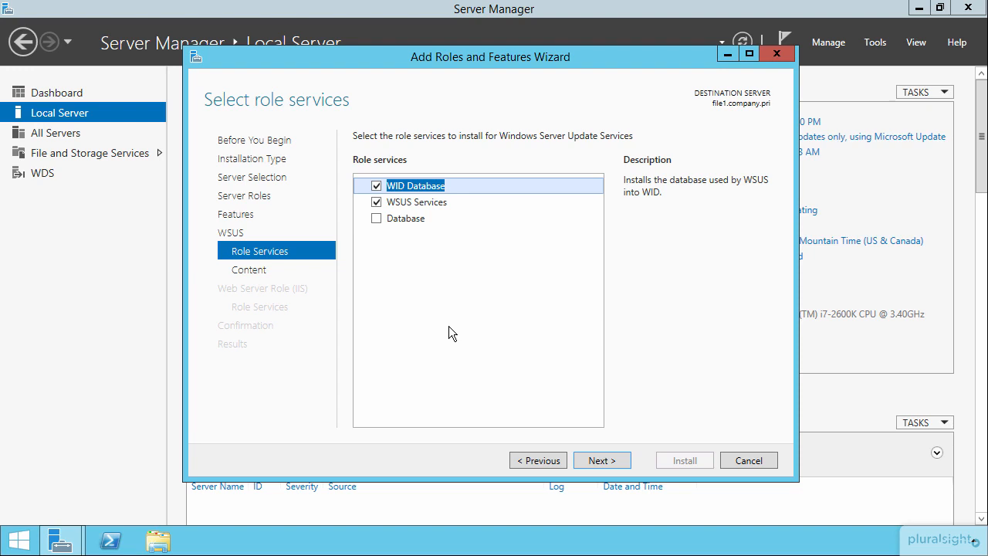
Temporarily clear the WID Database role service to review the Database alternative, and restore the WID Database selection.
left_click(376, 186)
left_click(401, 218)
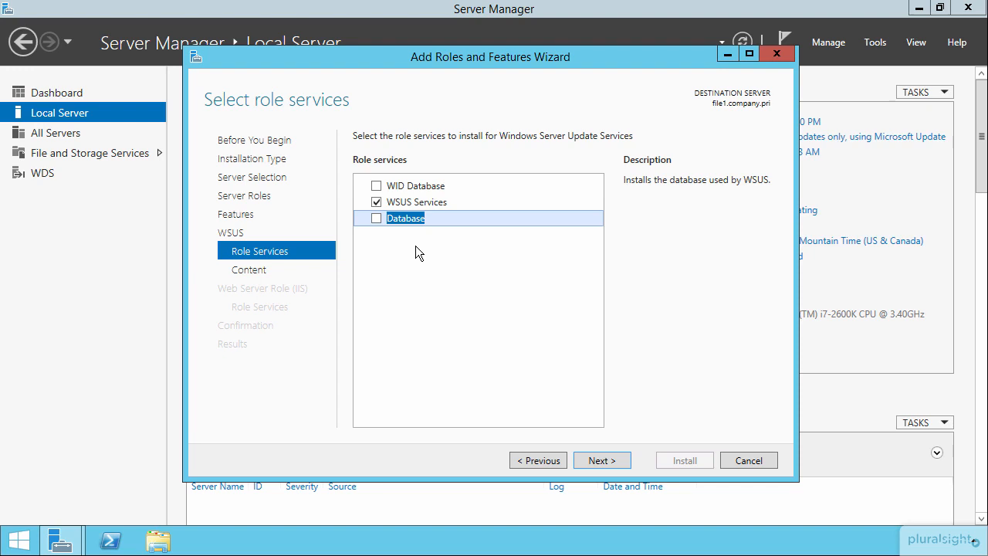
left_click(402, 185)
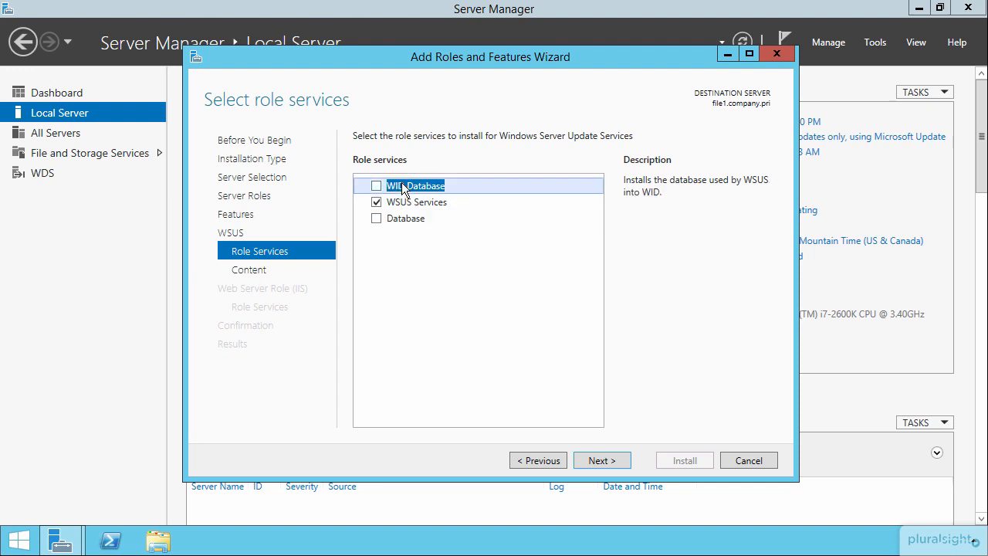
left_click(375, 185)
Check the server's drives in File Explorer and set the update storage location to e:\wsus.
left_click(608, 460)
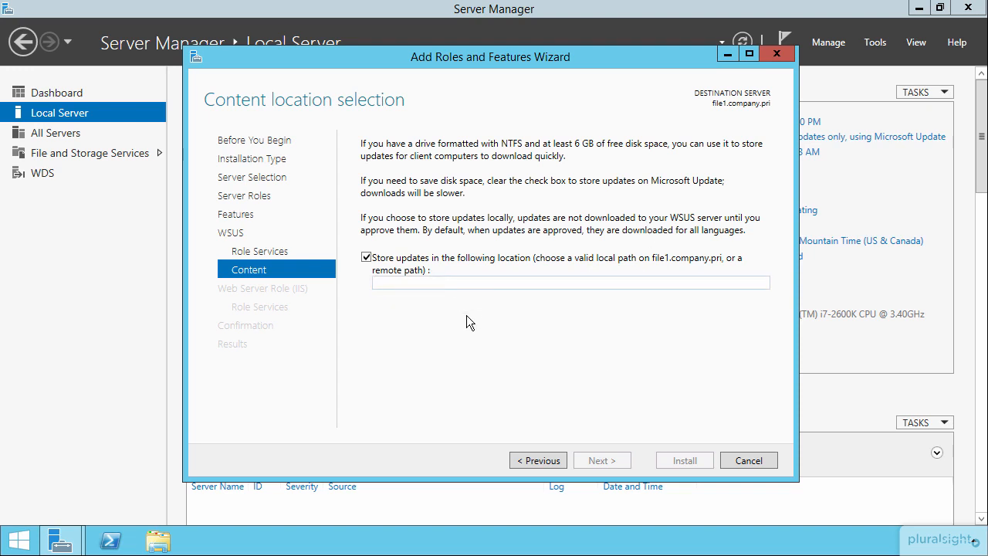
left_click(158, 540)
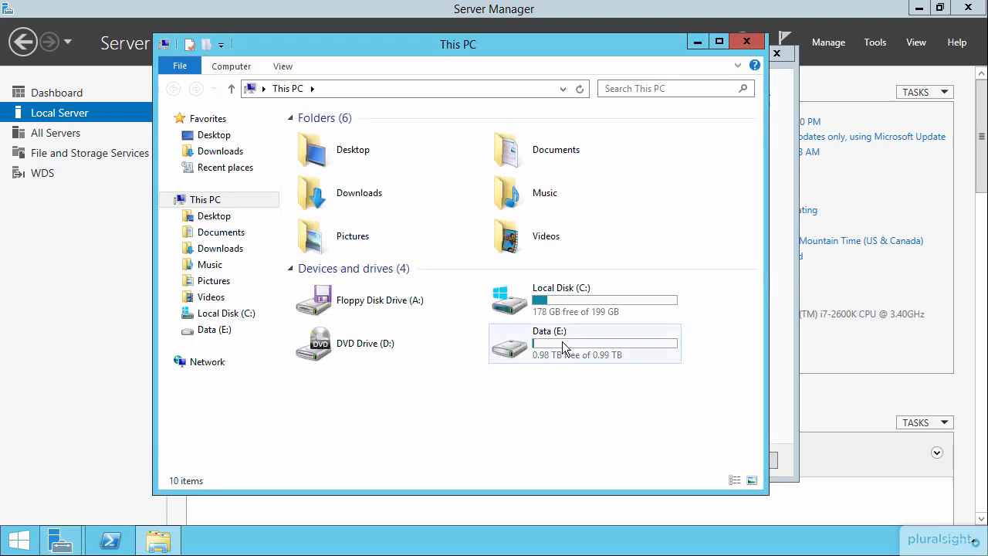
left_click(563, 349)
left_click(746, 42)
left_click(474, 283)
type("e:\\wsus")
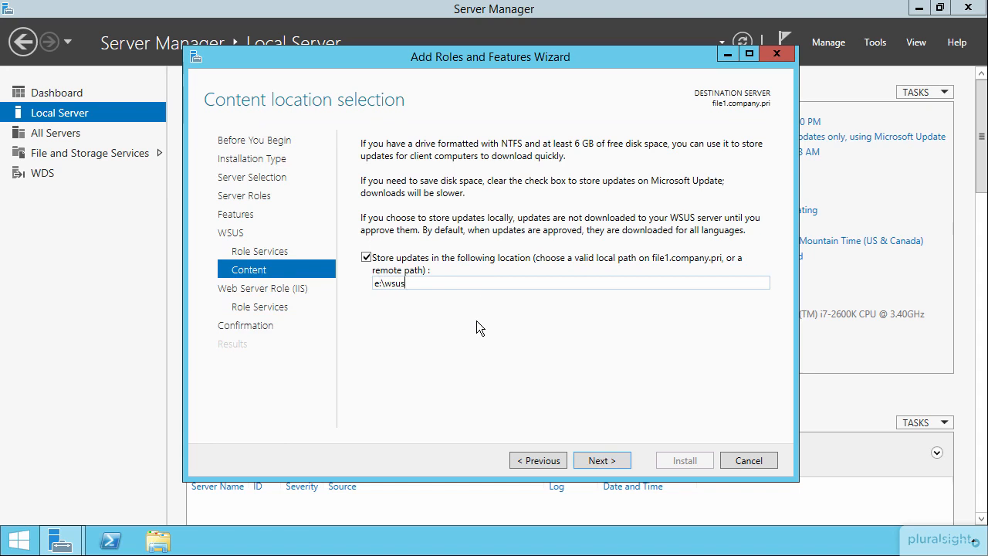
Keep the default web server role services and start the installation with automatic restarts allowed.
left_click(602, 463)
left_click(602, 463)
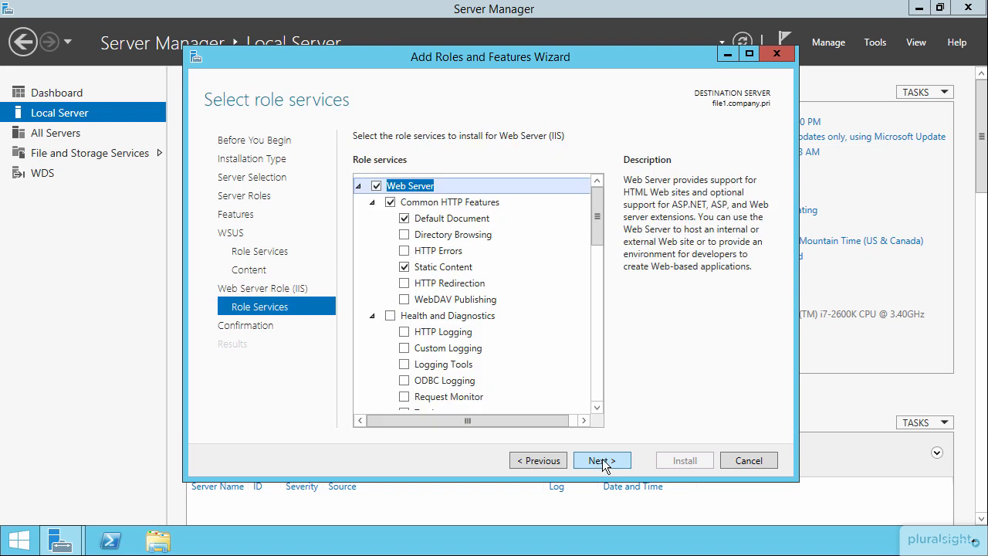
left_click(602, 461)
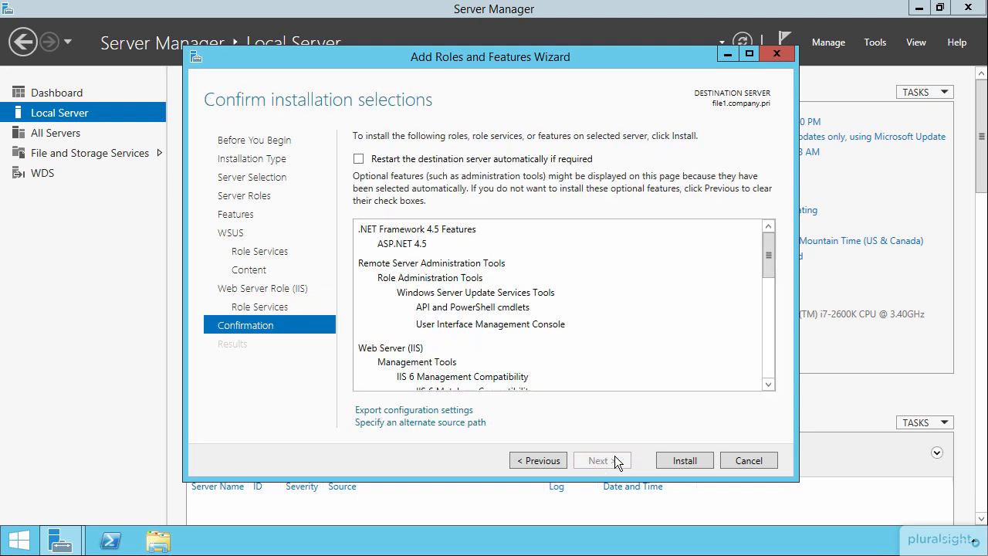
left_click(511, 158)
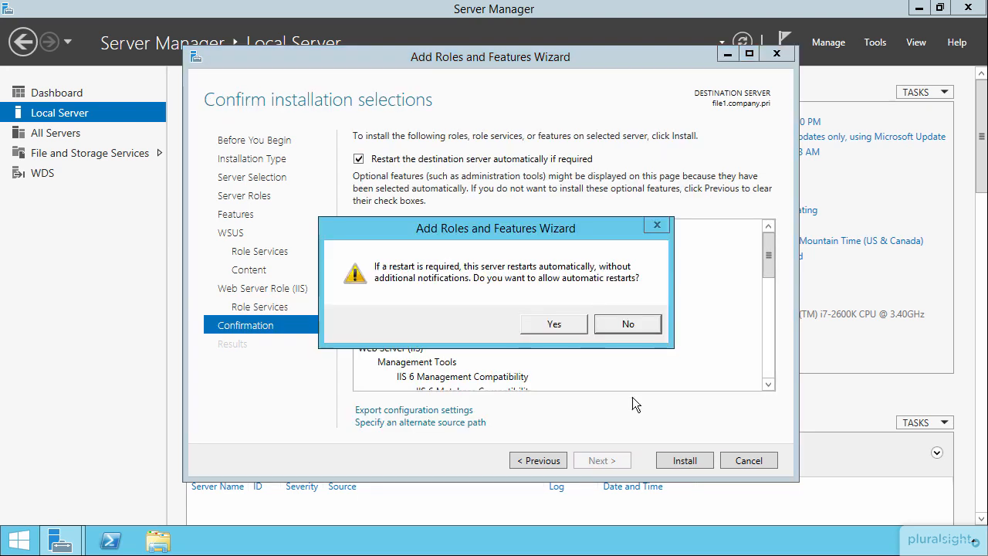
left_click(534, 326)
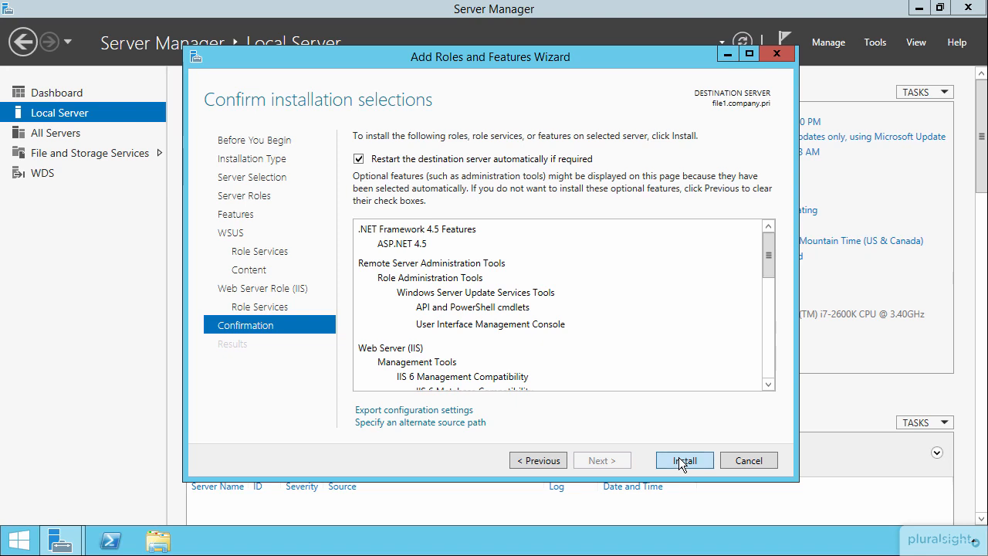
left_click(679, 460)
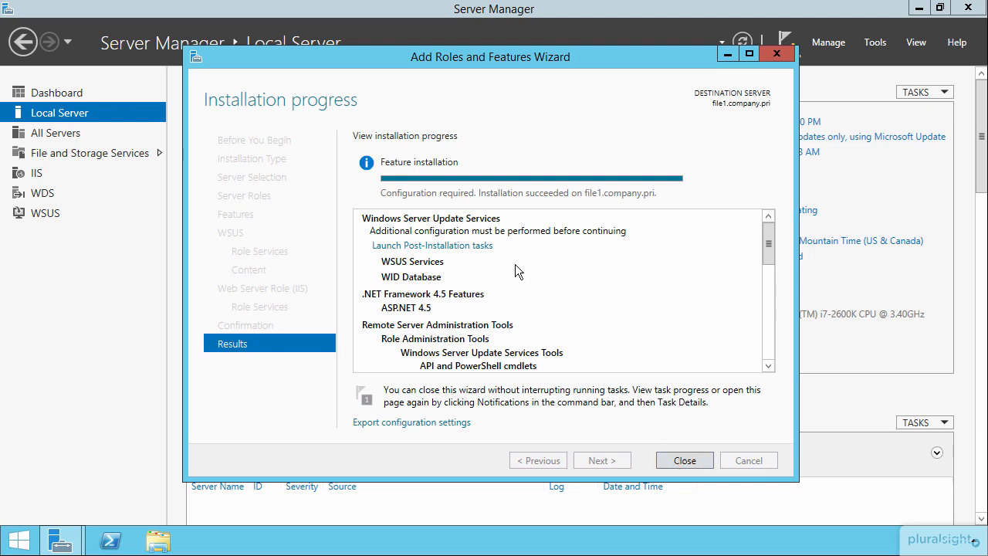
Run the WSUS post-installation tasks, close the roles wizard, and open Windows Server Update Services.
left_click(459, 245)
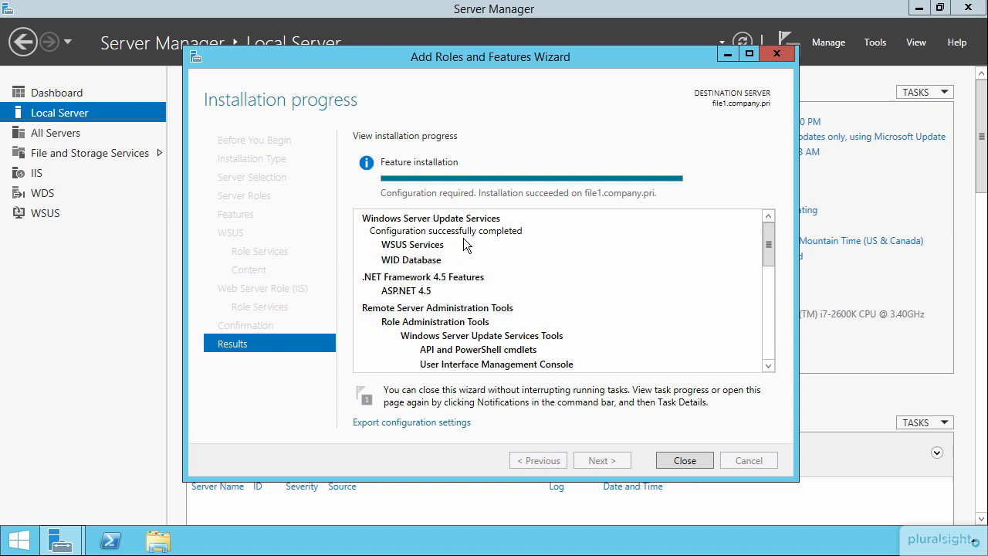
left_click(681, 460)
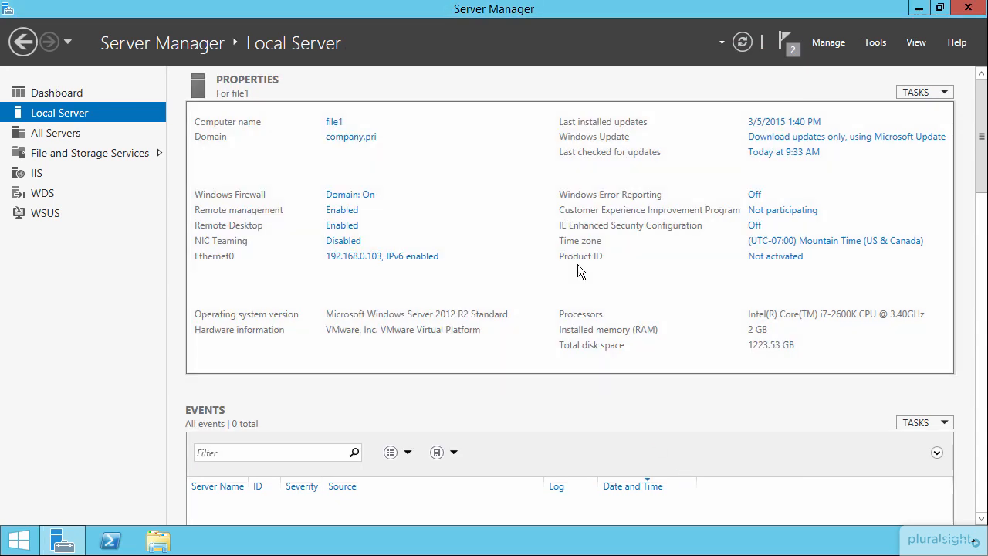
left_click(874, 42)
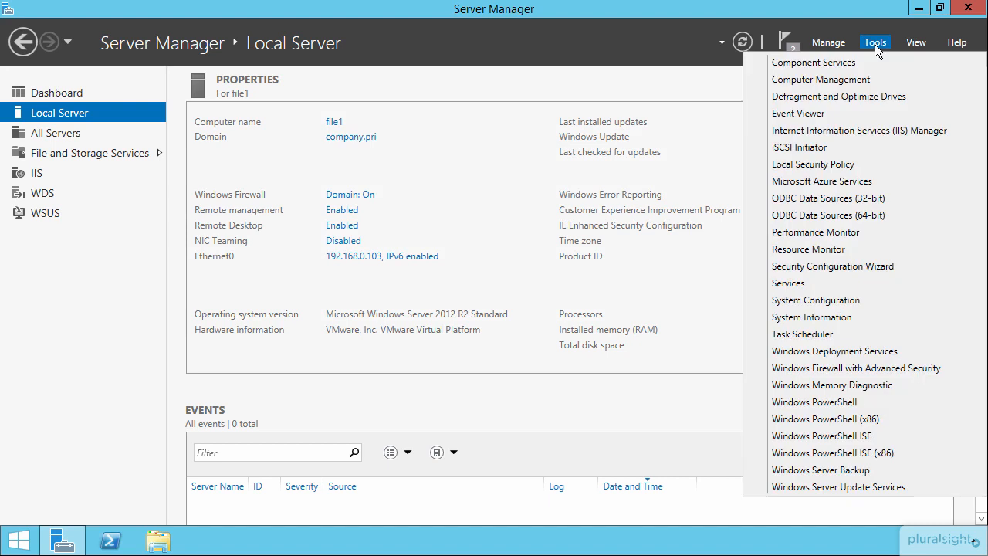
left_click(838, 486)
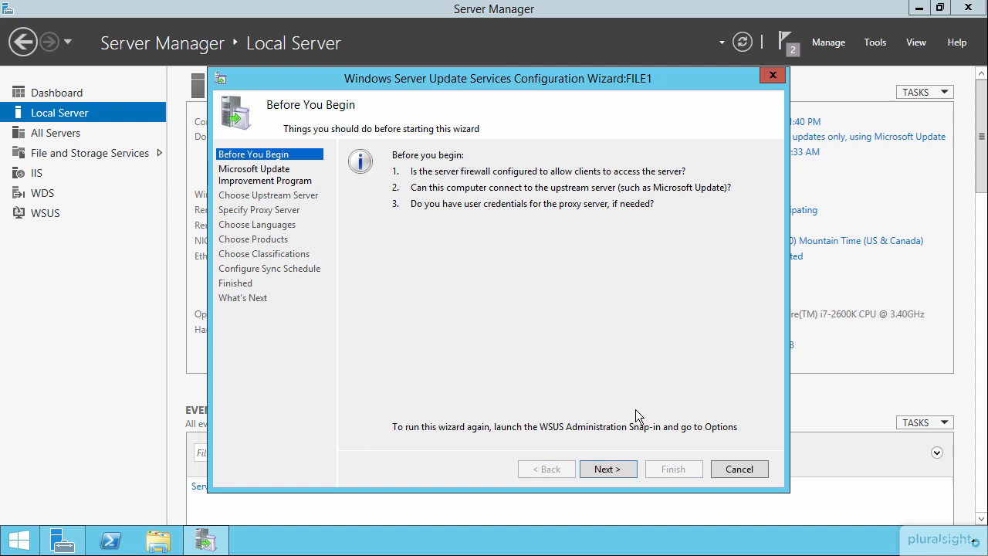
Join the Microsoft Update Improvement Program and choose synchronization from Microsoft Update without a proxy server.
left_click(607, 468)
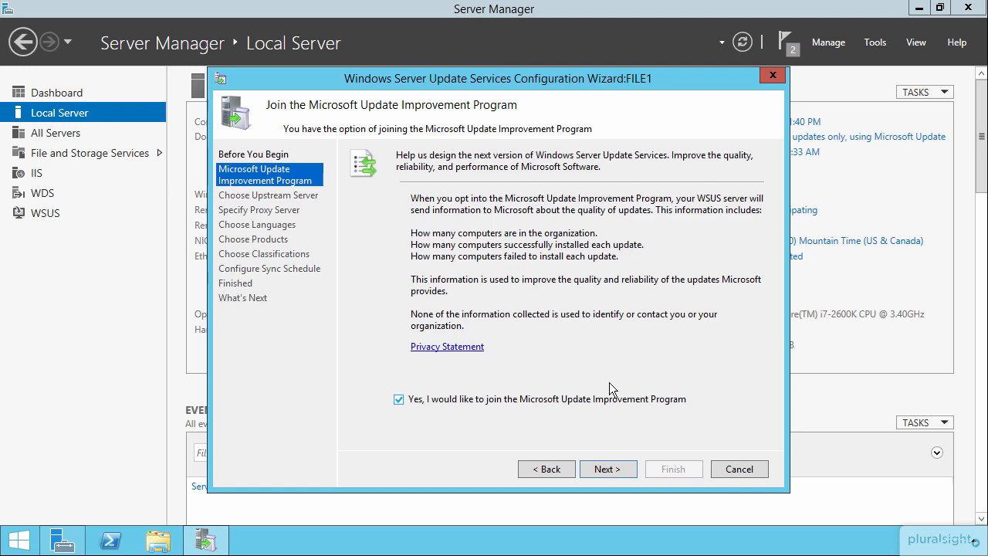
left_click(606, 470)
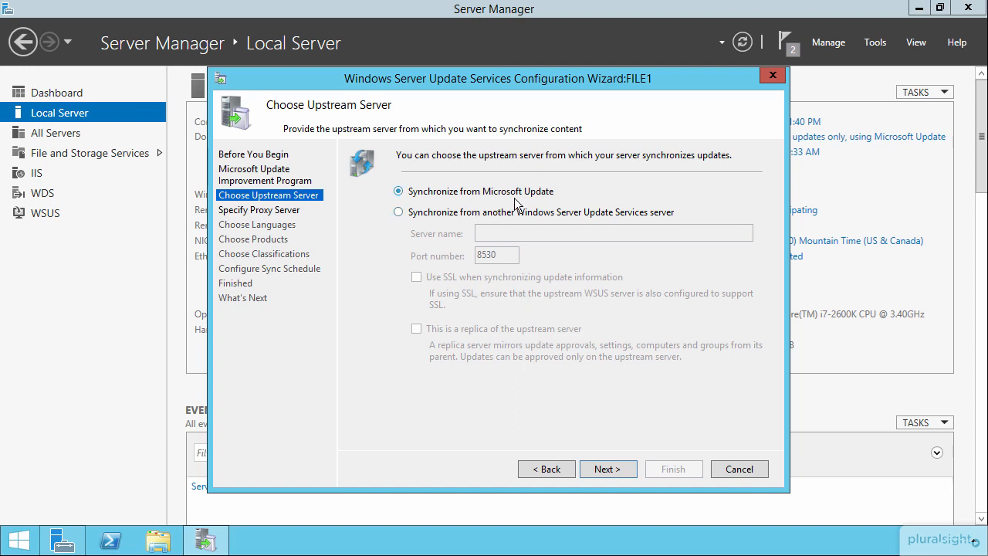
left_click(607, 468)
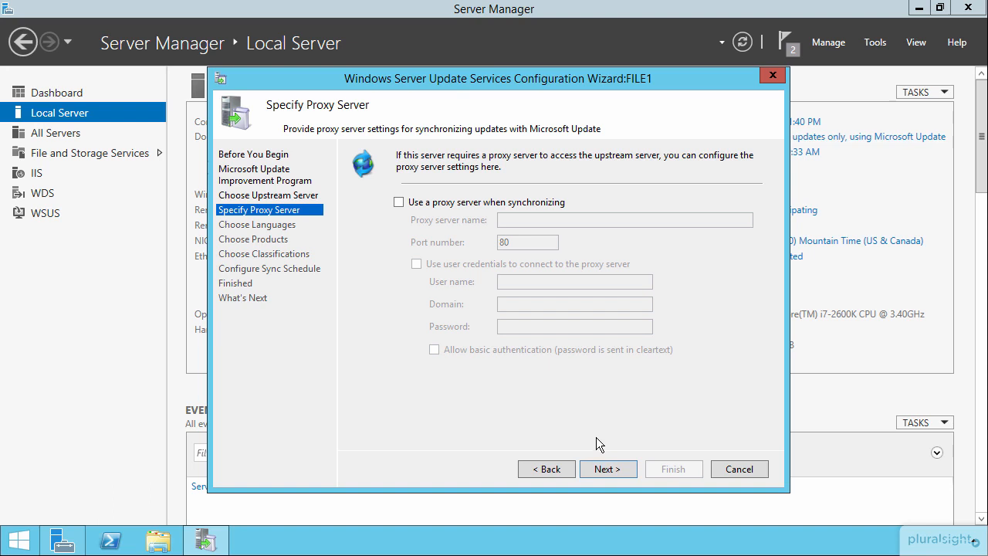
left_click(605, 469)
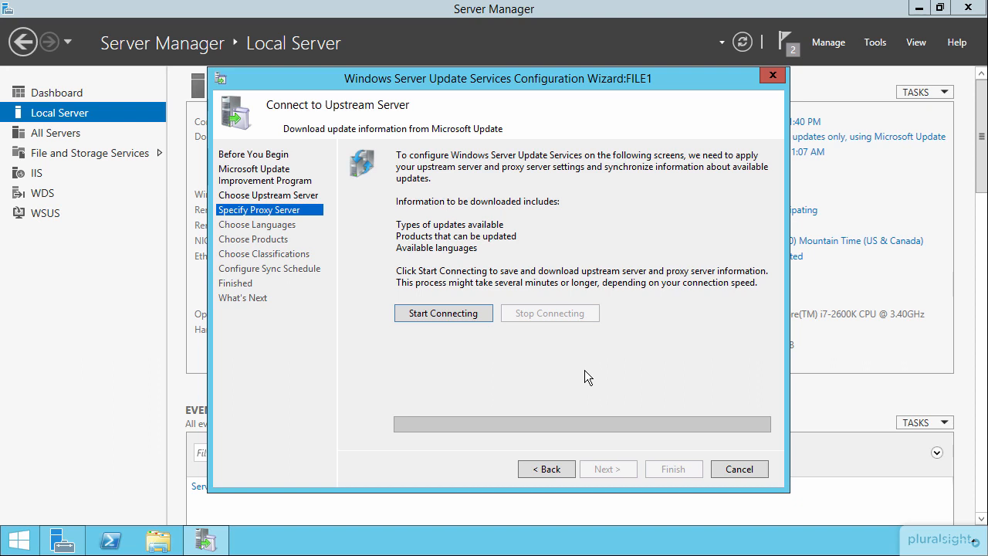
Connect to the upstream server for update information and limit update downloads to English.
left_click(452, 311)
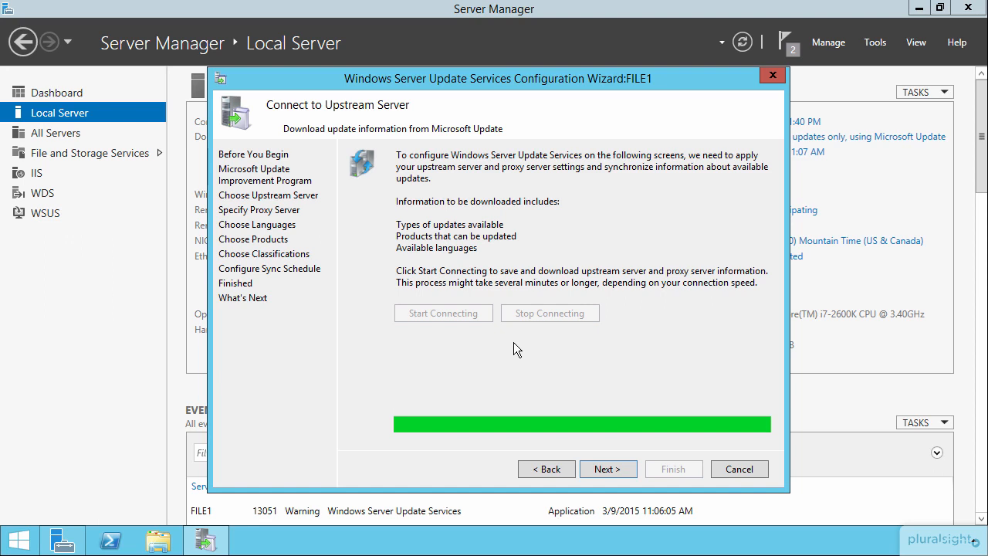
left_click(607, 470)
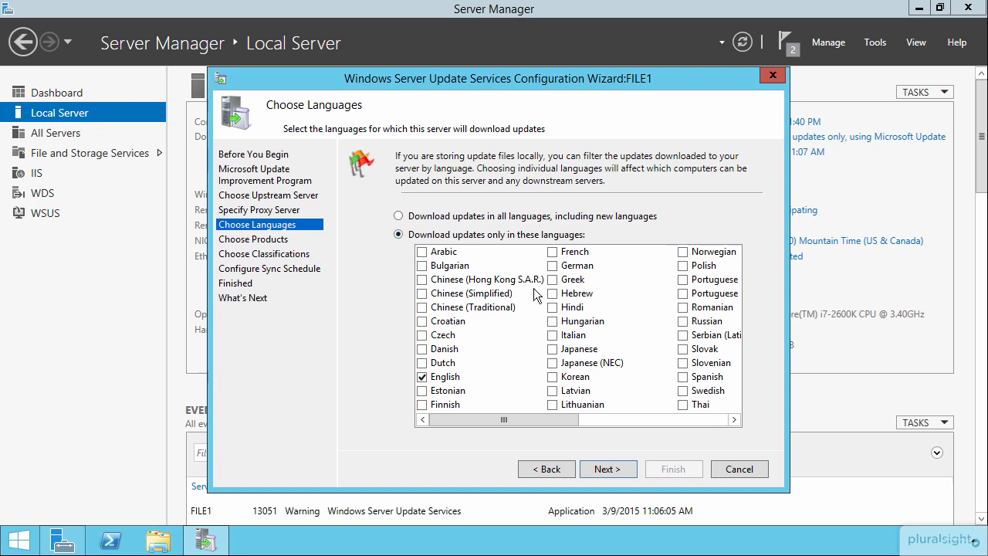
left_click_drag(556, 420, 492, 442)
left_click(608, 469)
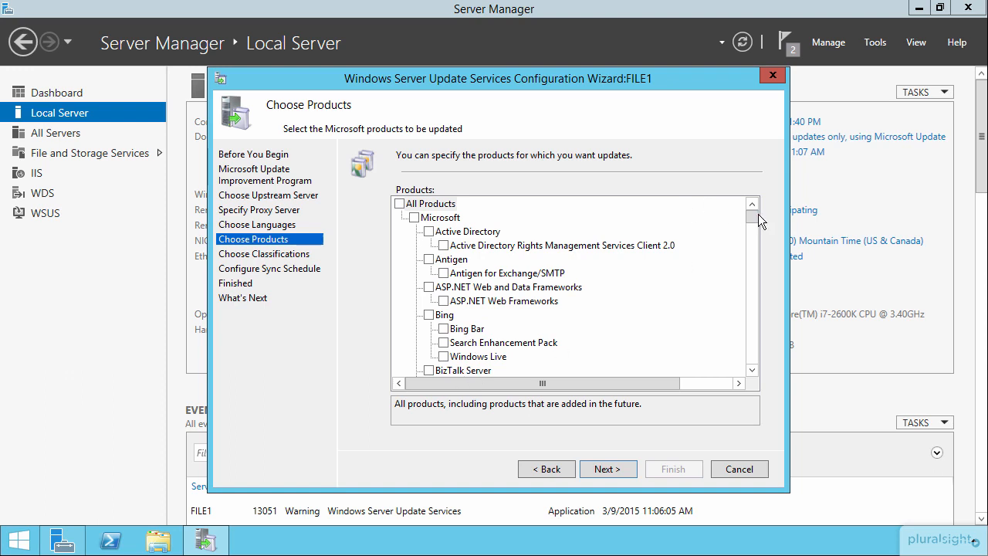
Exclude Office 2002/XP, Office 2003, Office 2007 and Office 2010 from the products to update.
left_click_drag(754, 221, 753, 227)
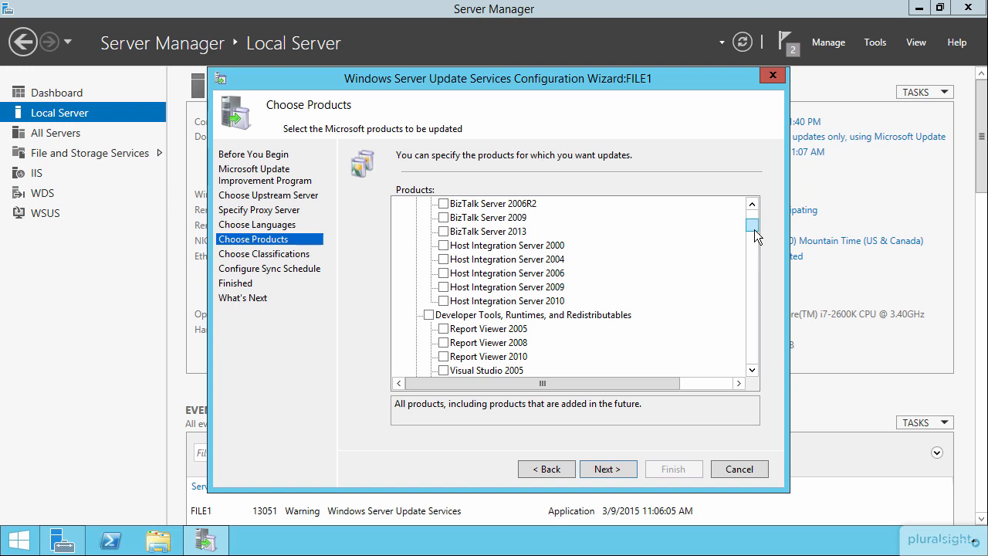
mouse_move(755, 236)
left_mouse_down()
mouse_move(767, 295)
mouse_move(768, 284)
left_mouse_up()
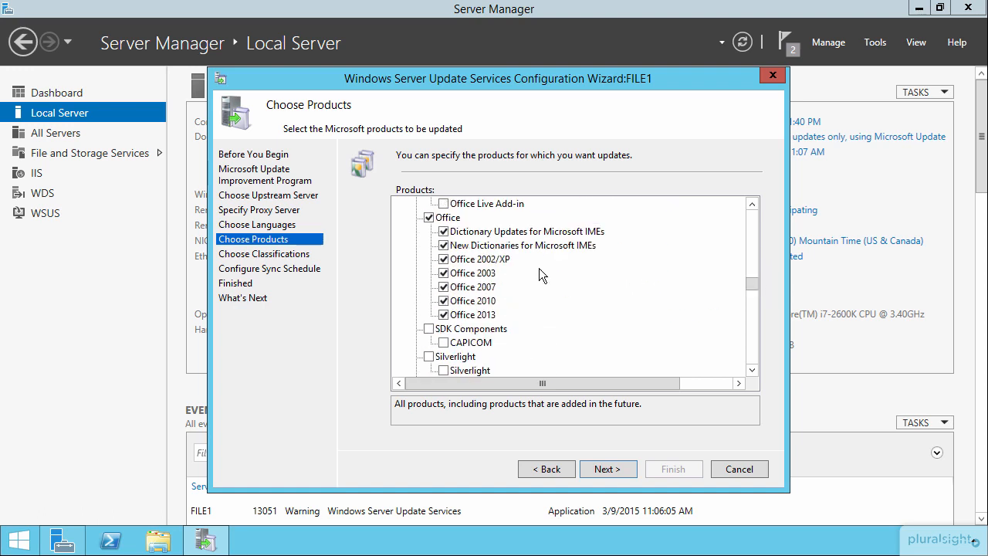
left_click(444, 259)
left_click(444, 273)
left_click(443, 287)
left_click(444, 301)
Clear the whole Windows product group, select Windows Server 2012 R2 within it, and accept the product selection.
left_click_drag(751, 283, 740, 329)
left_click(429, 315)
scroll(519, 320, "down", 1)
scroll(519, 320, "down", 2)
scroll(570, 288, "down", 5)
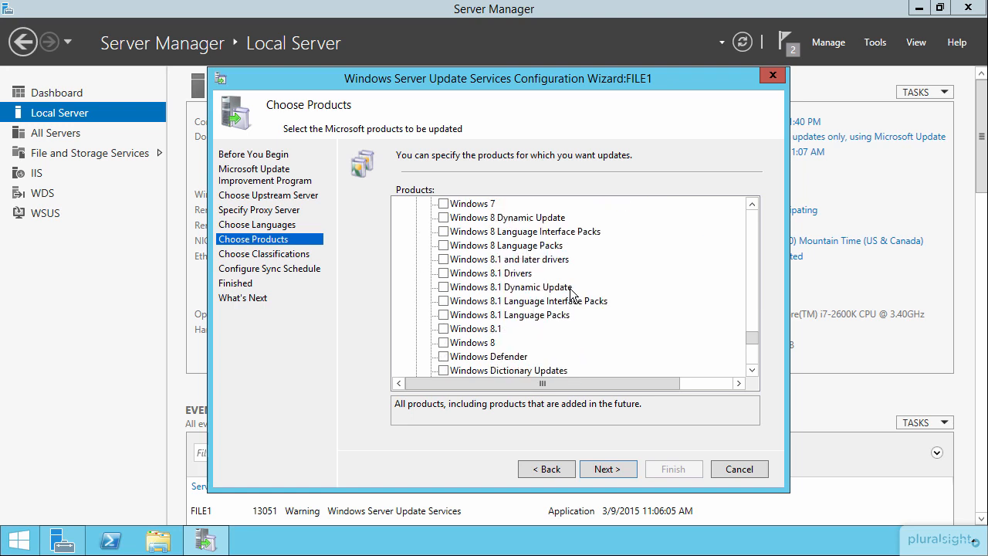
scroll(571, 292, "down", 2)
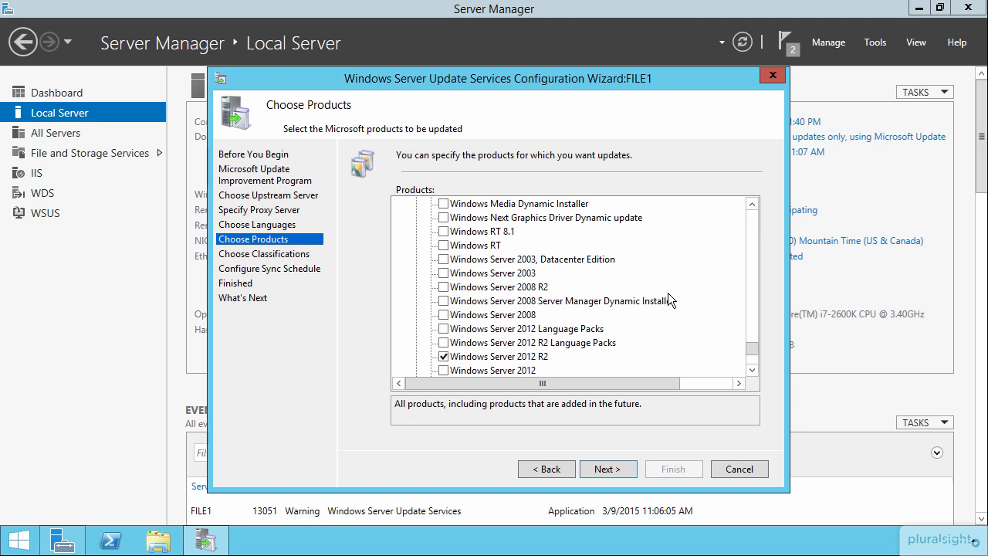
left_click(610, 471)
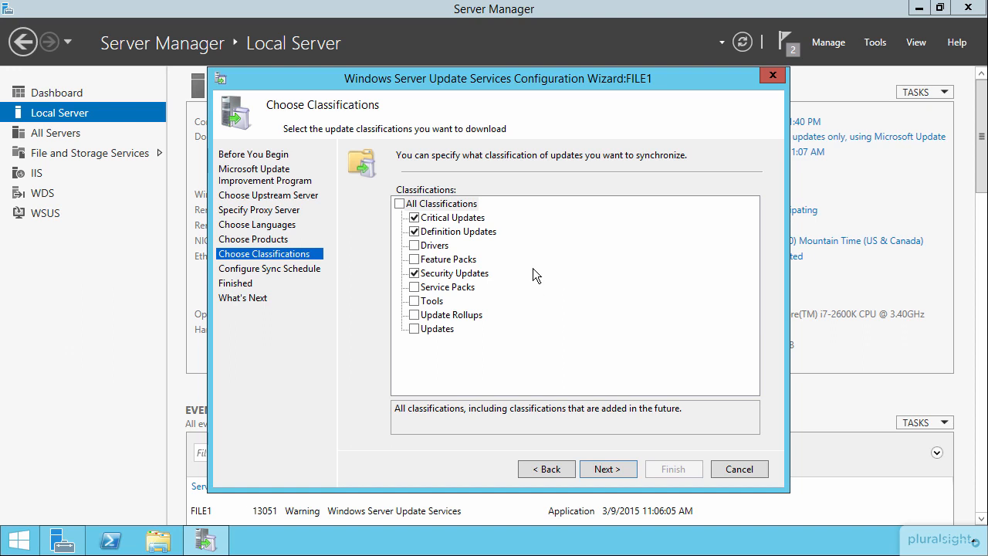
Keep the default update classifications and schedule one automatic synchronization per day at 3:00:00 PM.
left_click(606, 470)
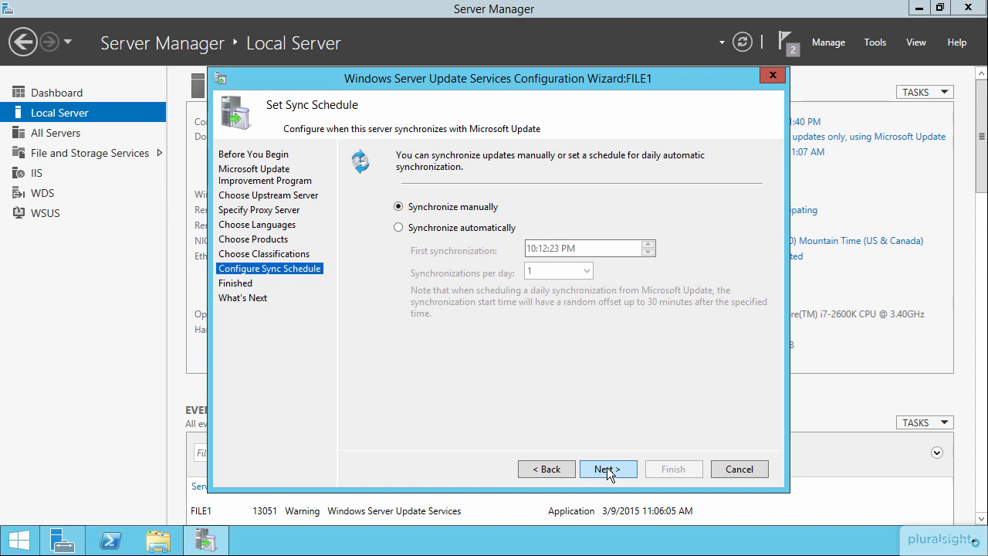
left_click(399, 228)
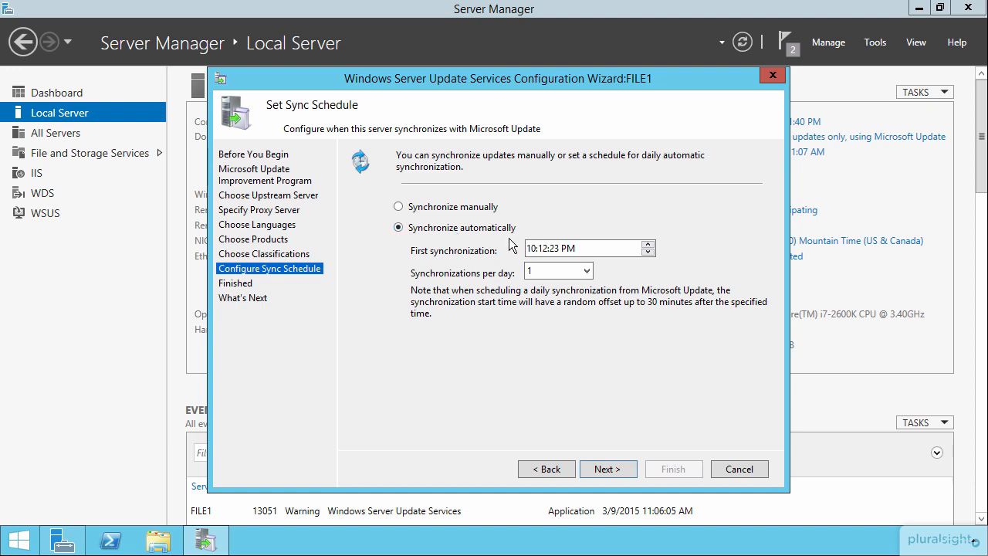
left_click(531, 248)
type("3")
left_click(544, 248)
type("00:00")
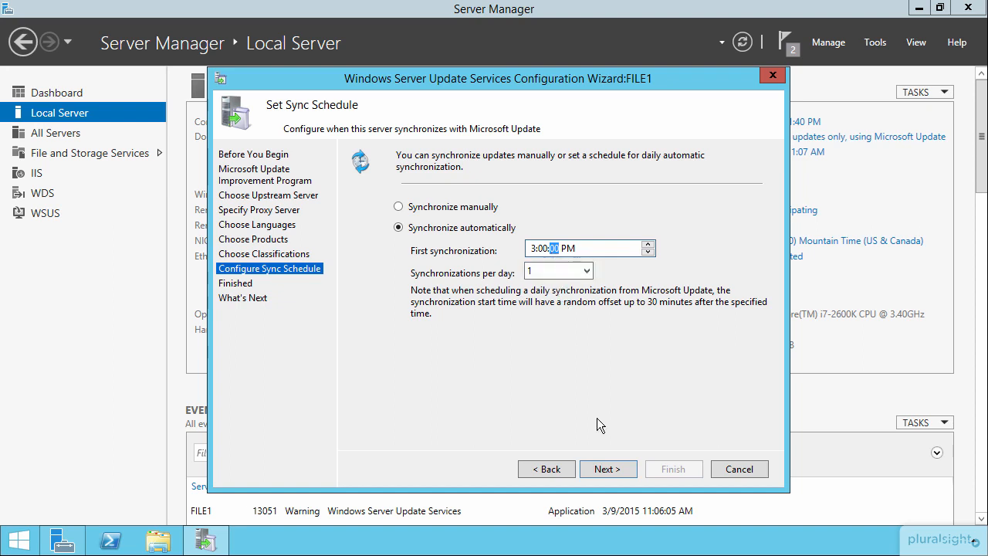
left_click(607, 467)
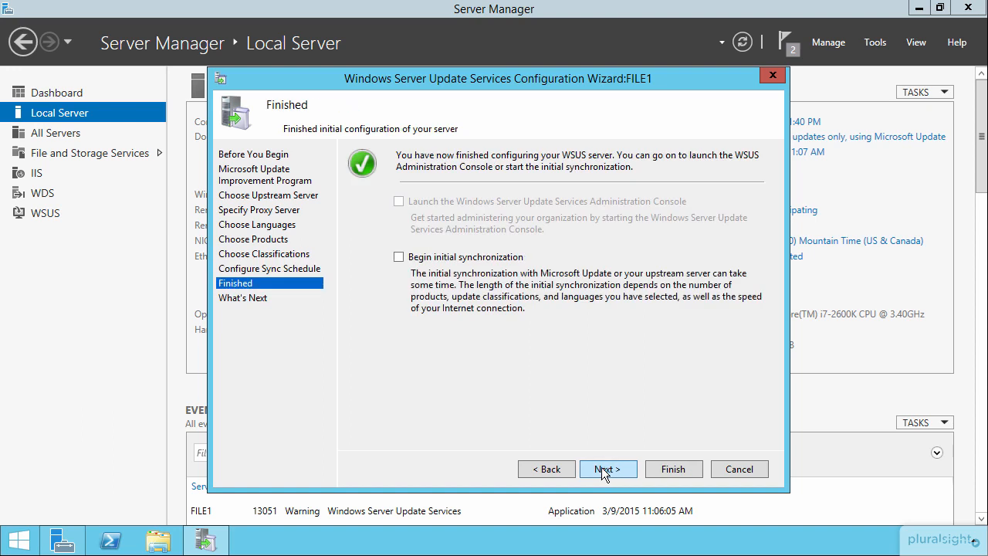
Finish the WSUS configuration with the initial synchronization enabled and bring up the Update Services console.
left_click(456, 261)
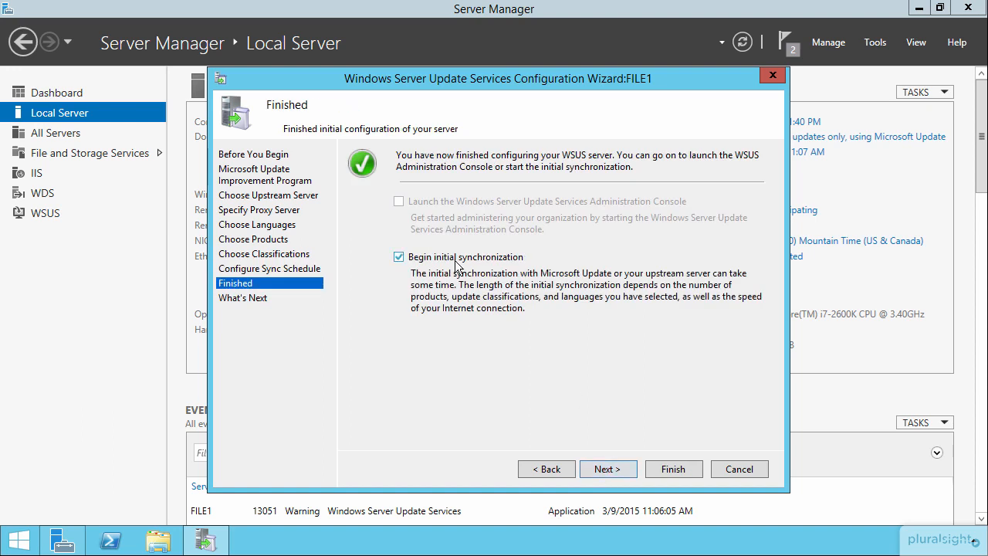
left_click(606, 466)
left_click(672, 468)
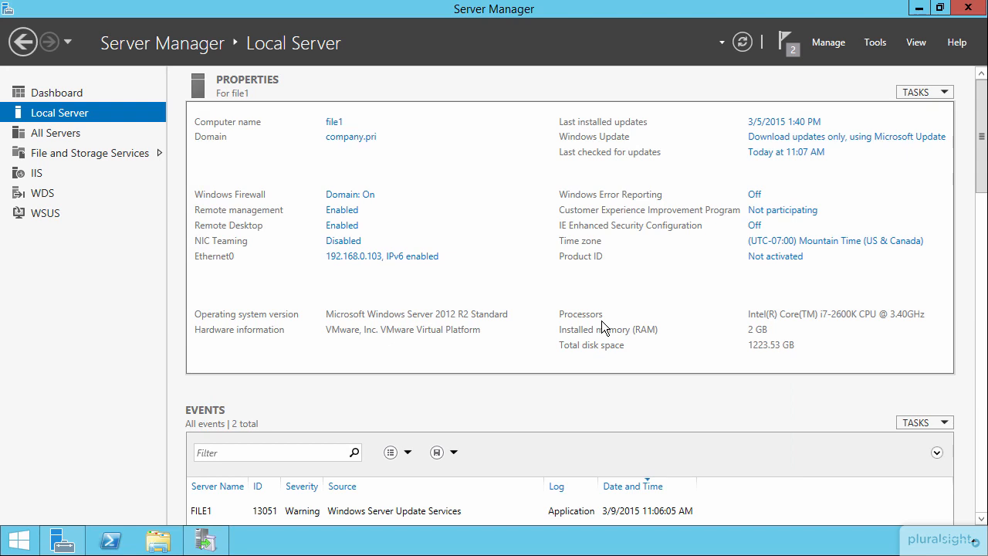
left_click(208, 541)
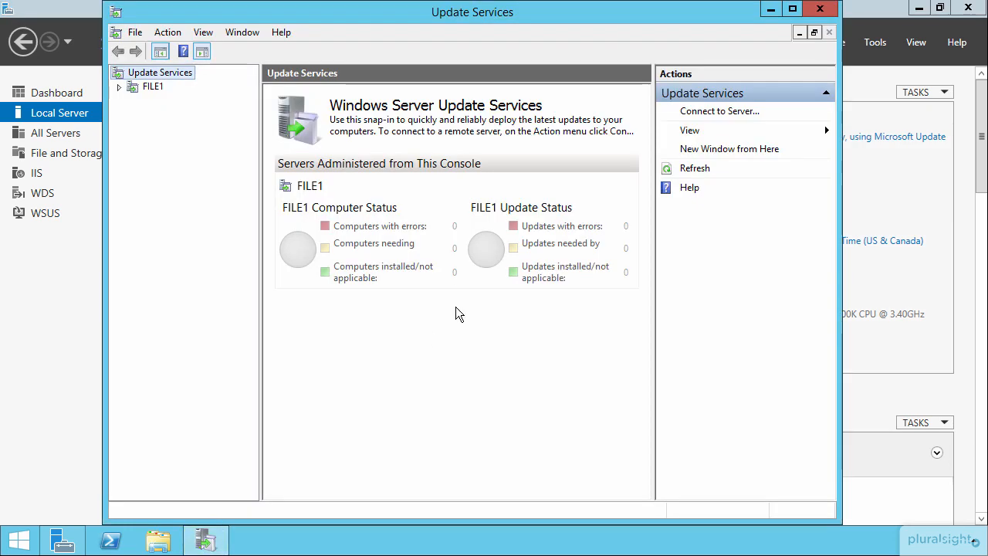